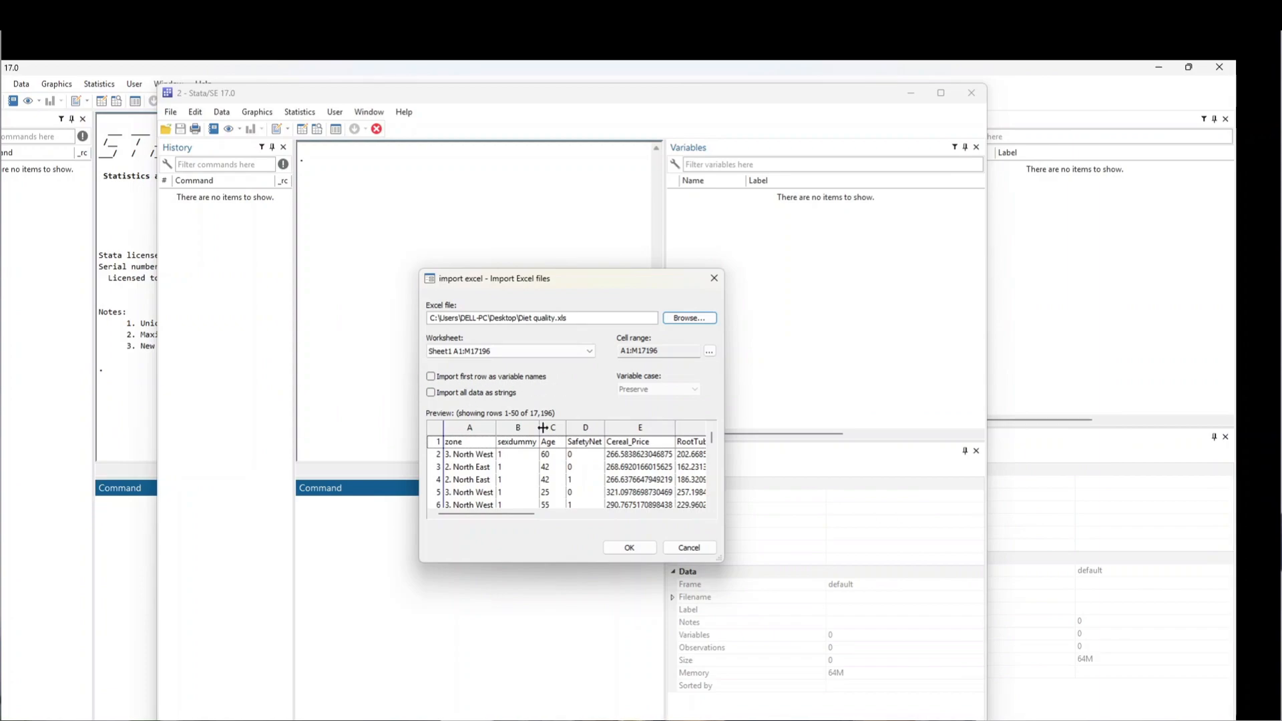
Step: Import the Excel sheet using the first row as variable names, then check the 17,195 observations in the Data Editor
{"action": "left_click", "coordinate": [431, 377]}
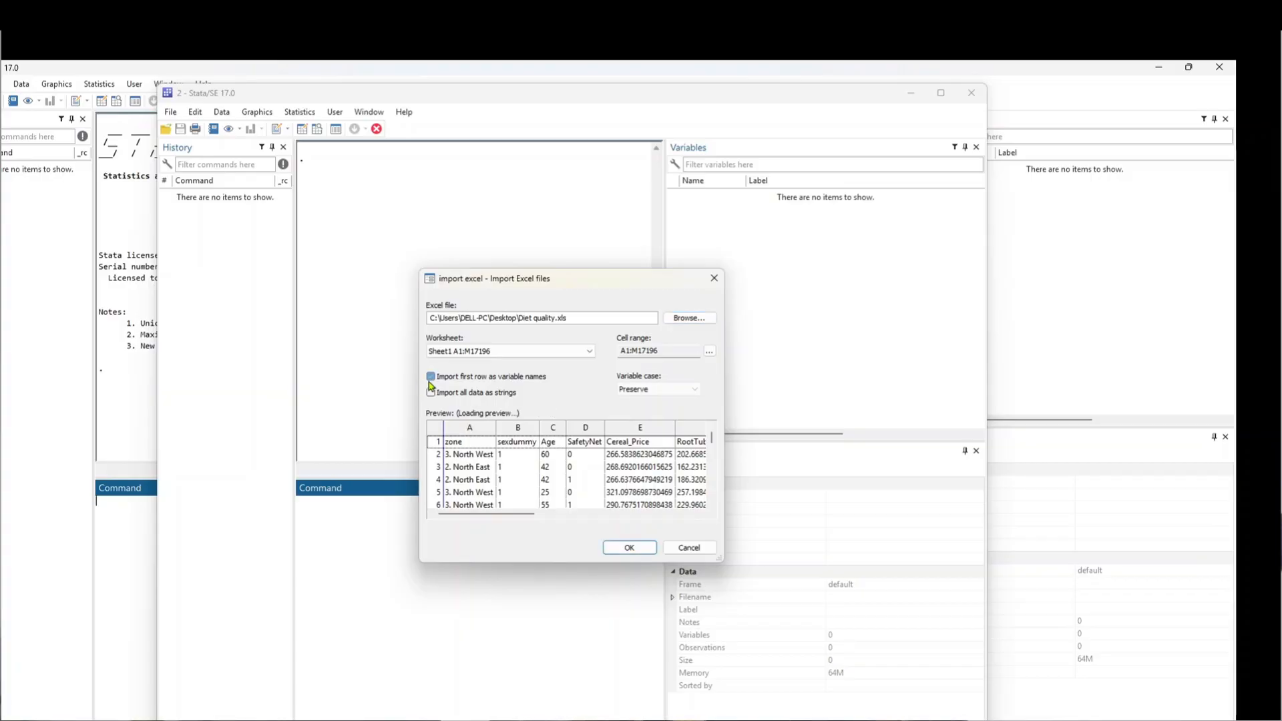
{"action": "left_click", "coordinate": [634, 549]}
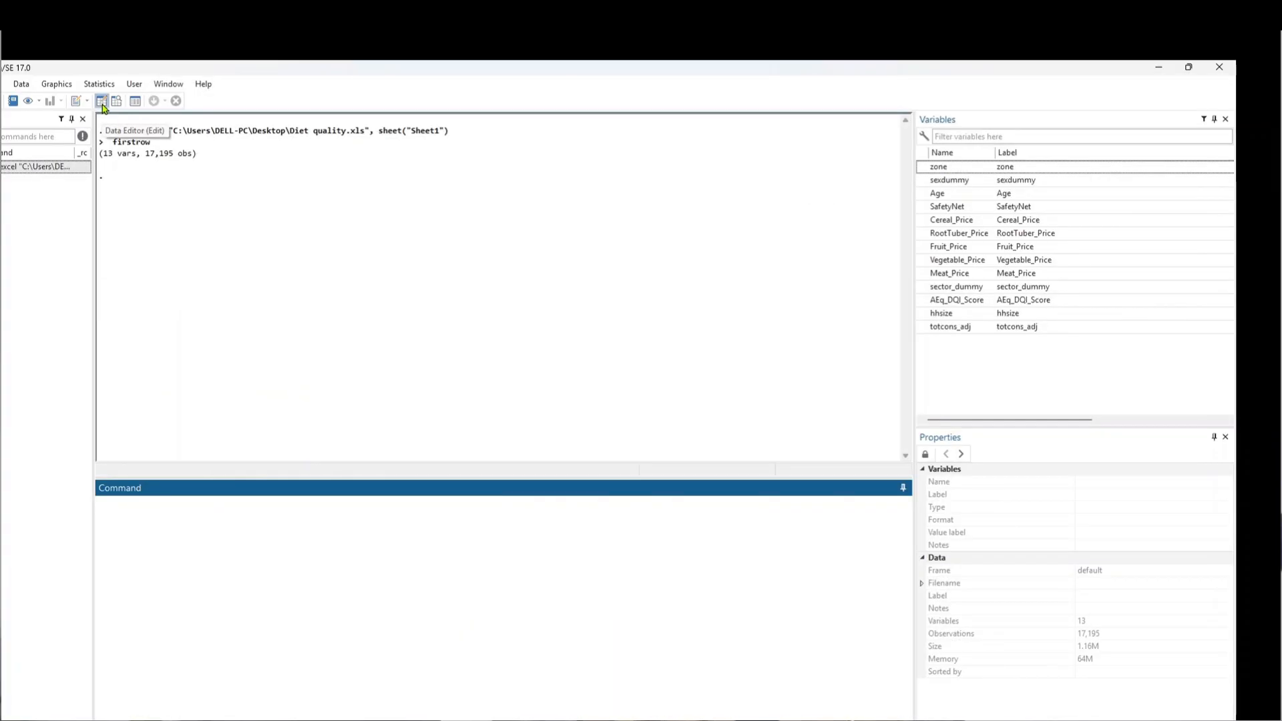
{"action": "left_click", "coordinate": [102, 103]}
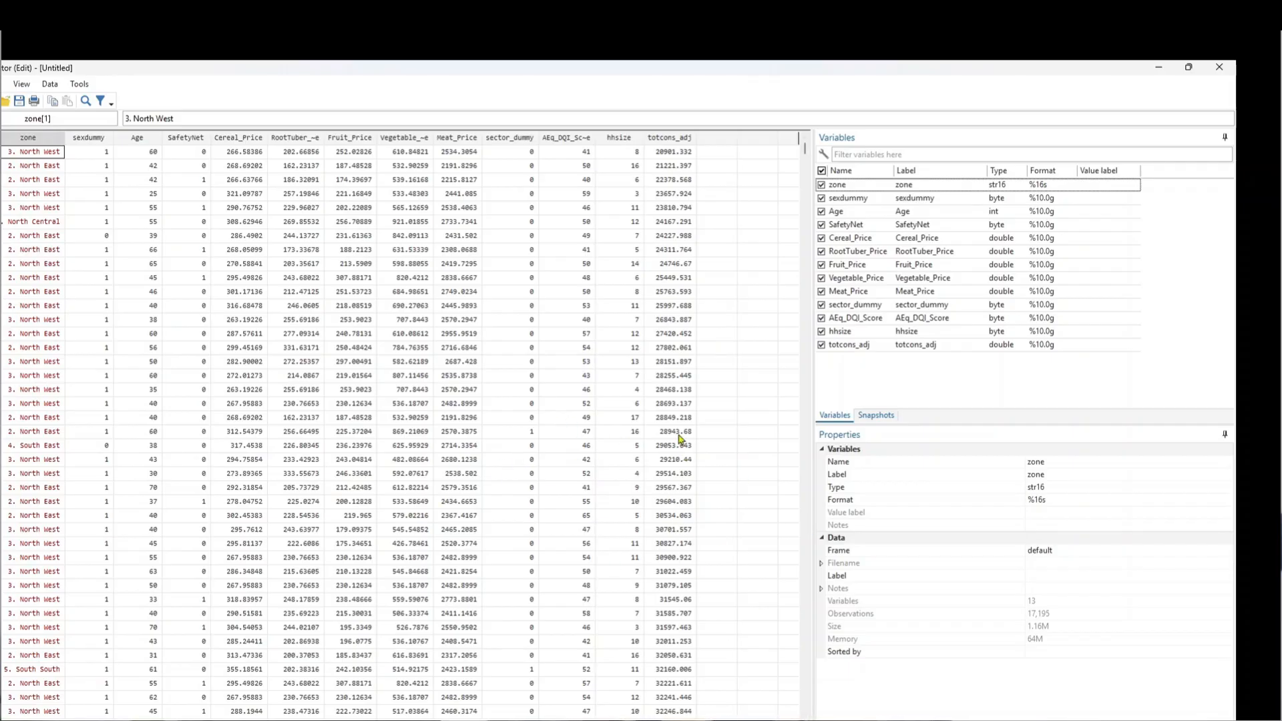
{"action": "left_click", "coordinate": [1162, 69]}
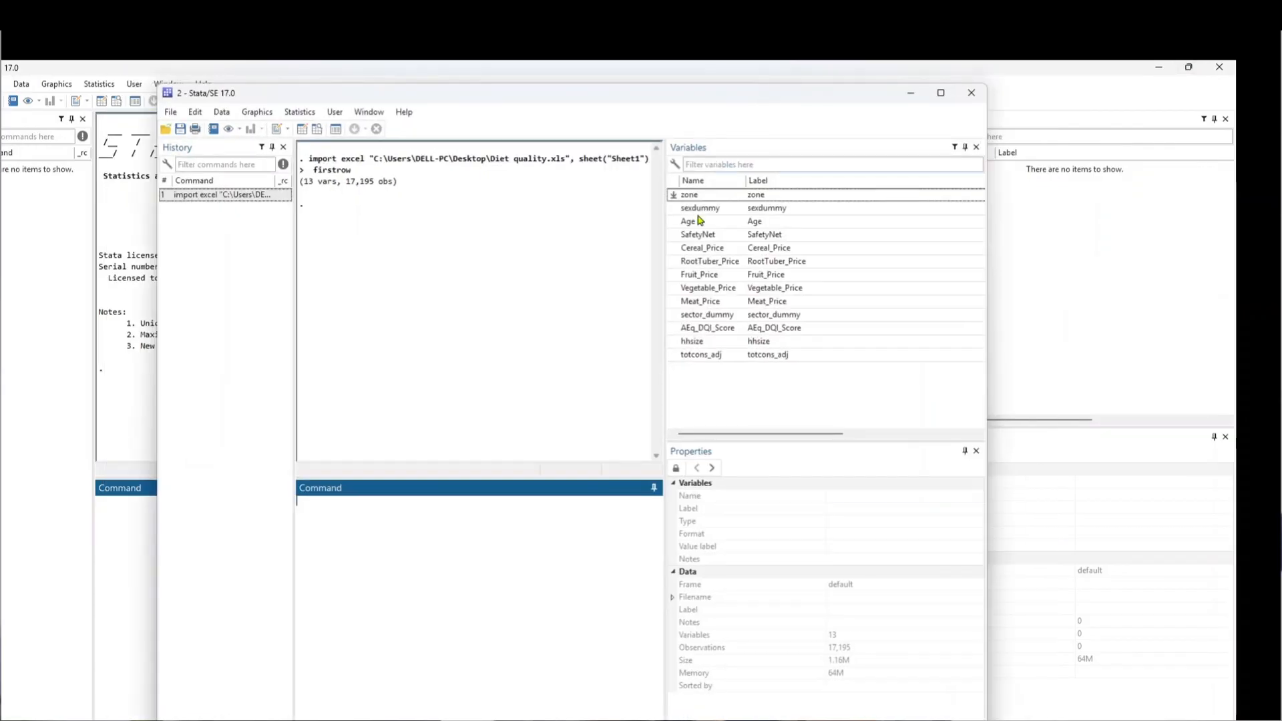
Step: Save the dataset as 'diet quality data.dta' on the Desktop and widen the Stata window
{"action": "left_click", "coordinate": [172, 112]}
{"action": "left_click", "coordinate": [258, 175]}
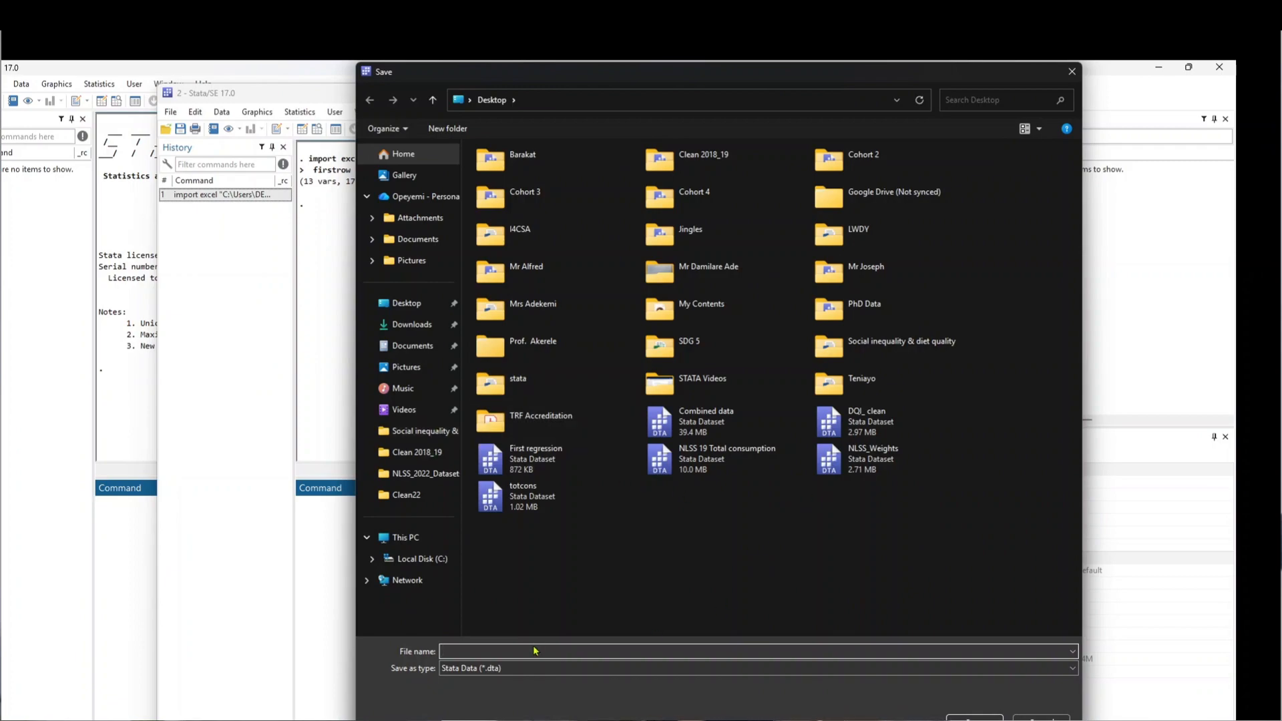
{"action": "type", "text": "diet"}
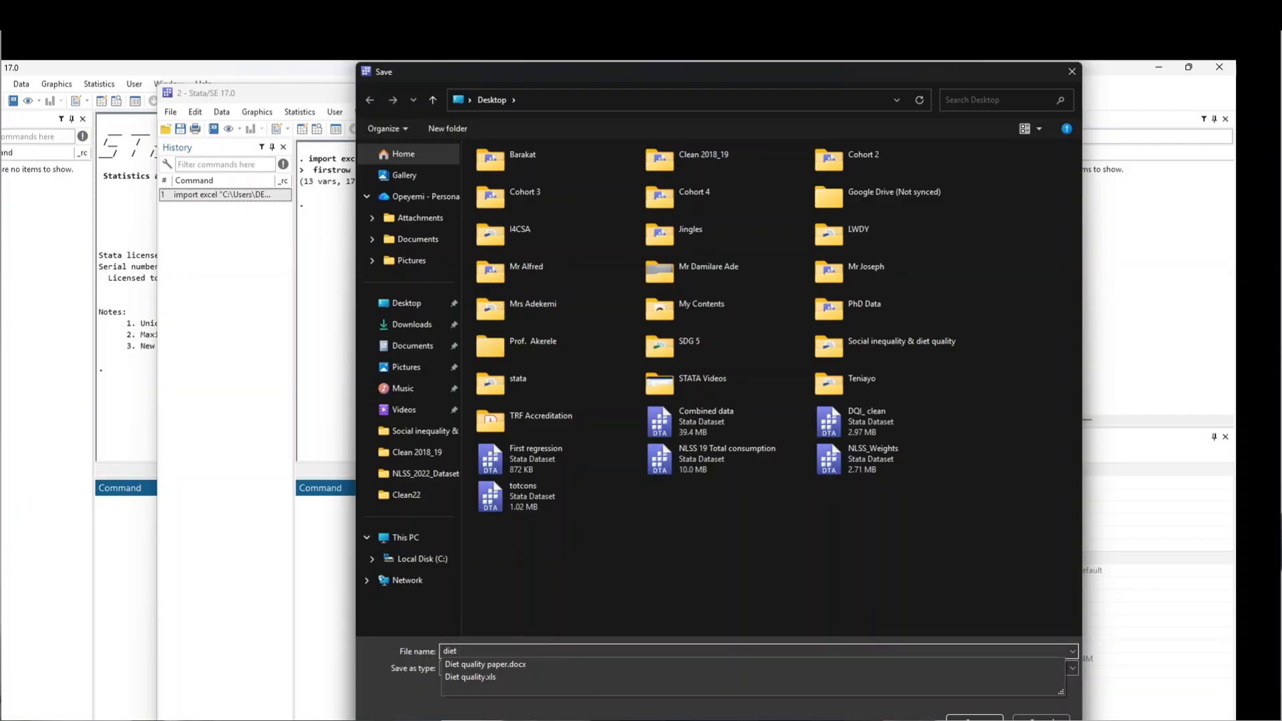
{"action": "type", "text": " quality data"}
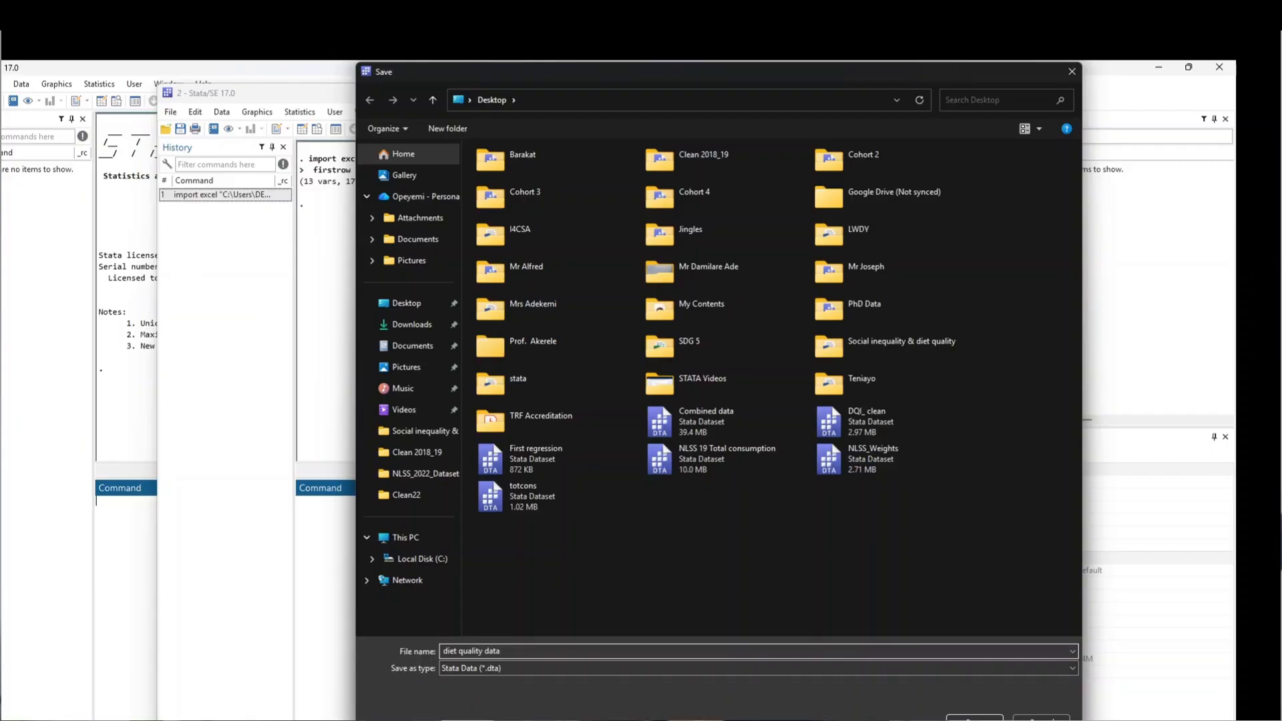
{"action": "left_click", "coordinate": [974, 718]}
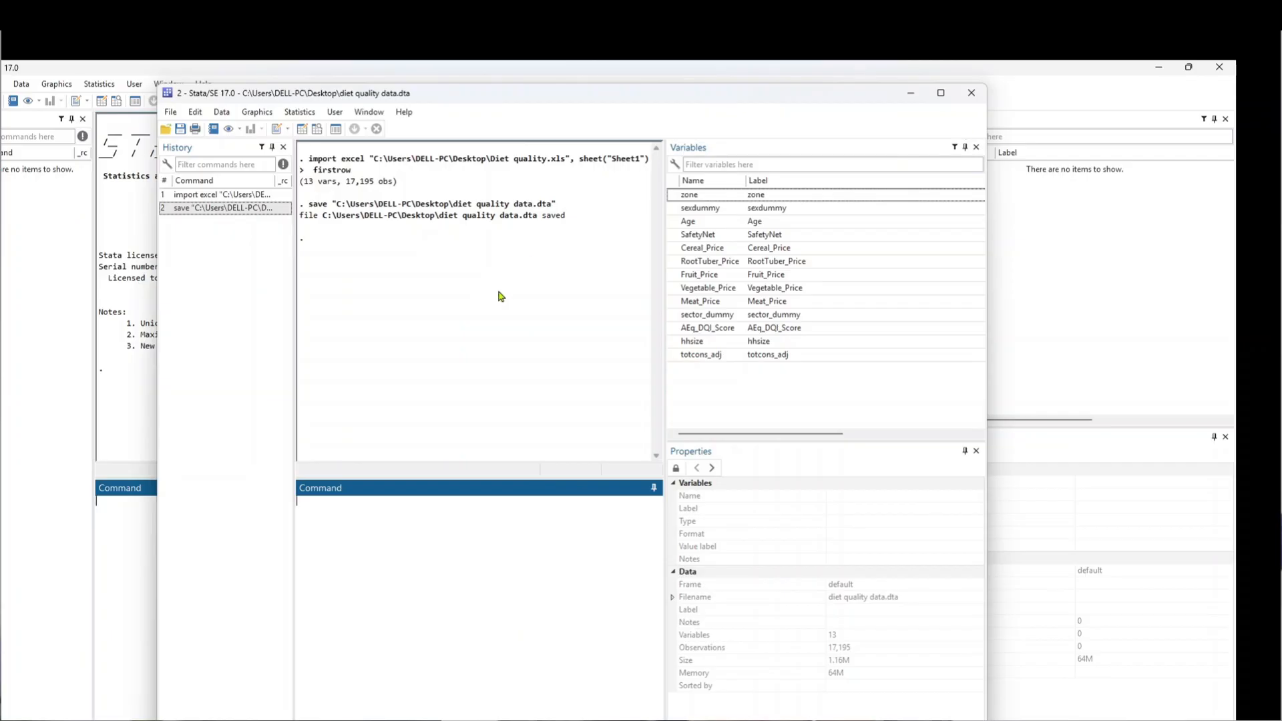
{"action": "left_click_drag", "start_coordinate": [989, 340], "coordinate": [1235, 330]}
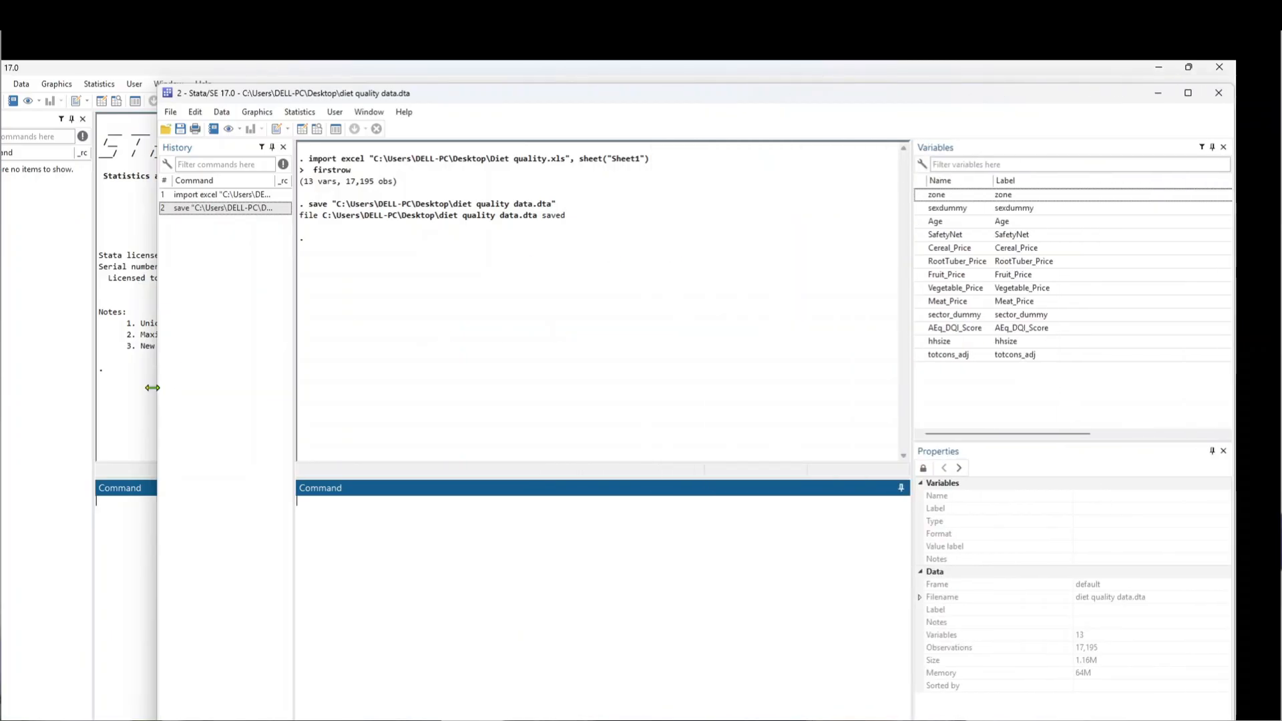
{"action": "left_click_drag", "start_coordinate": [159, 387], "coordinate": [79, 404]}
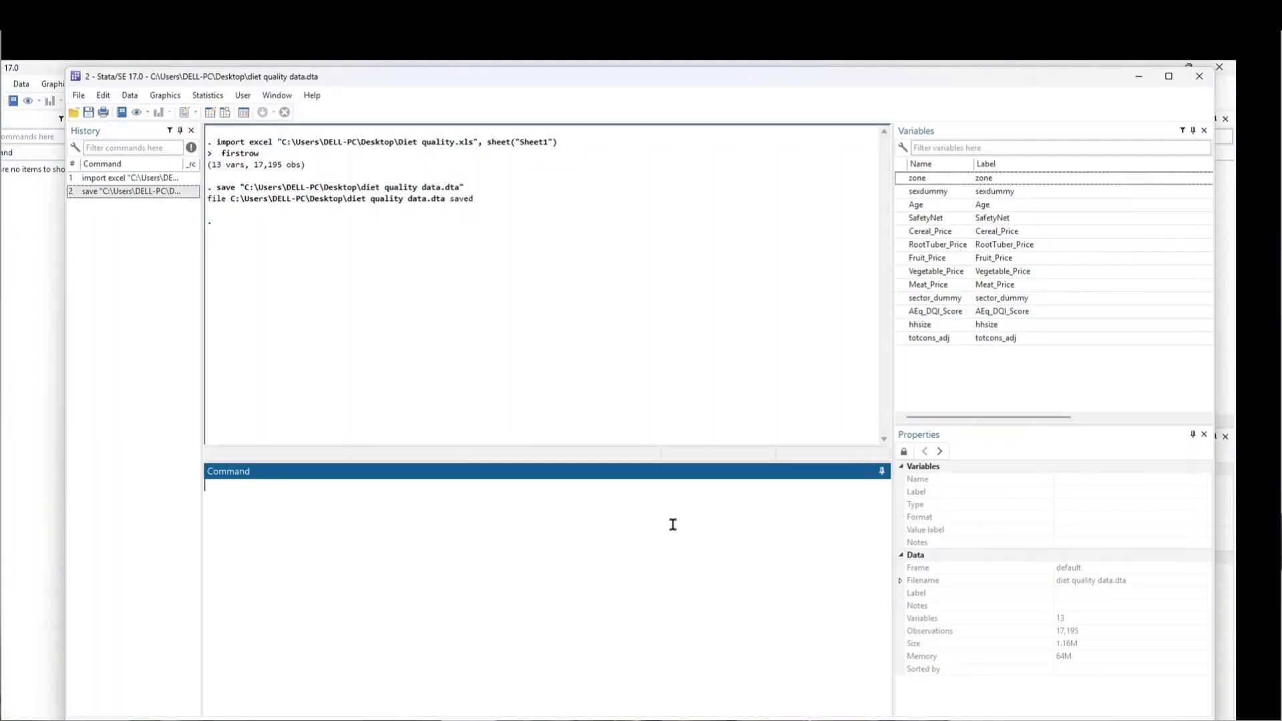
Step: Run describe to list all 13 variables with their storage types and display formats
{"action": "type", "text": "describe"}
{"action": "scroll", "coordinate": [409, 526], "scroll_direction": "up", "scroll_amount": 3, "text": "ctrl"}
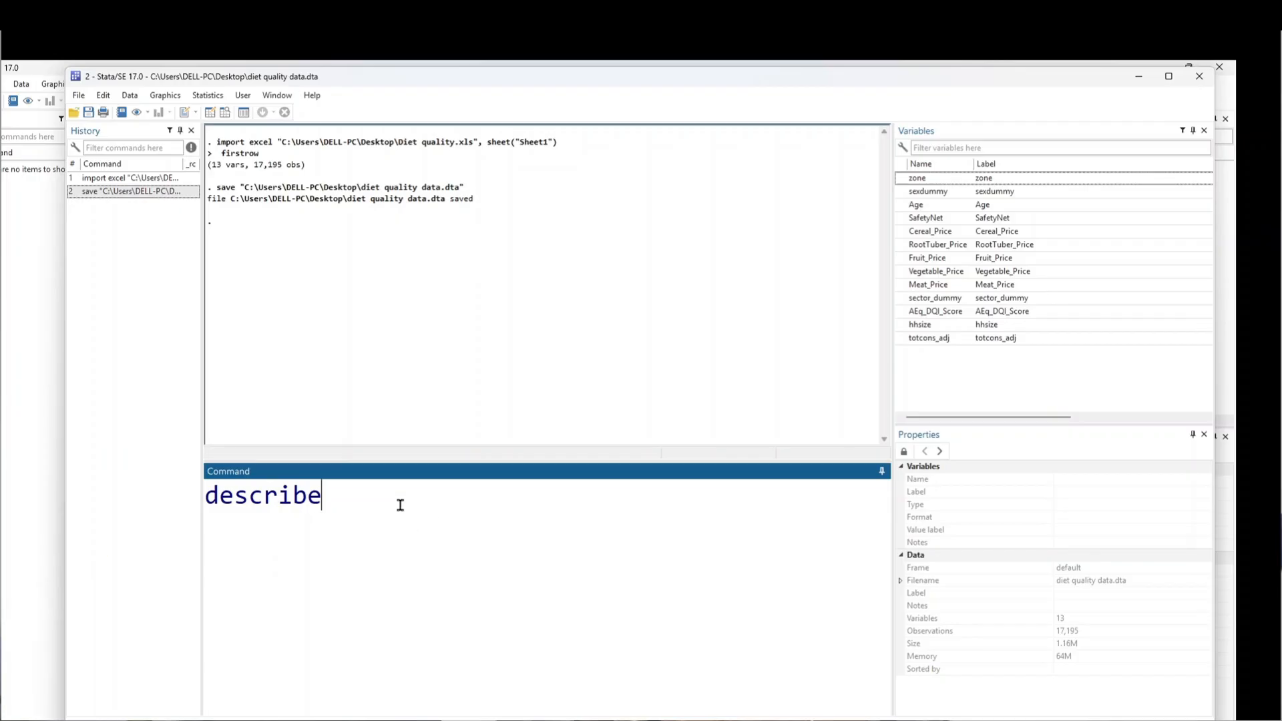
{"action": "key", "text": "Return"}
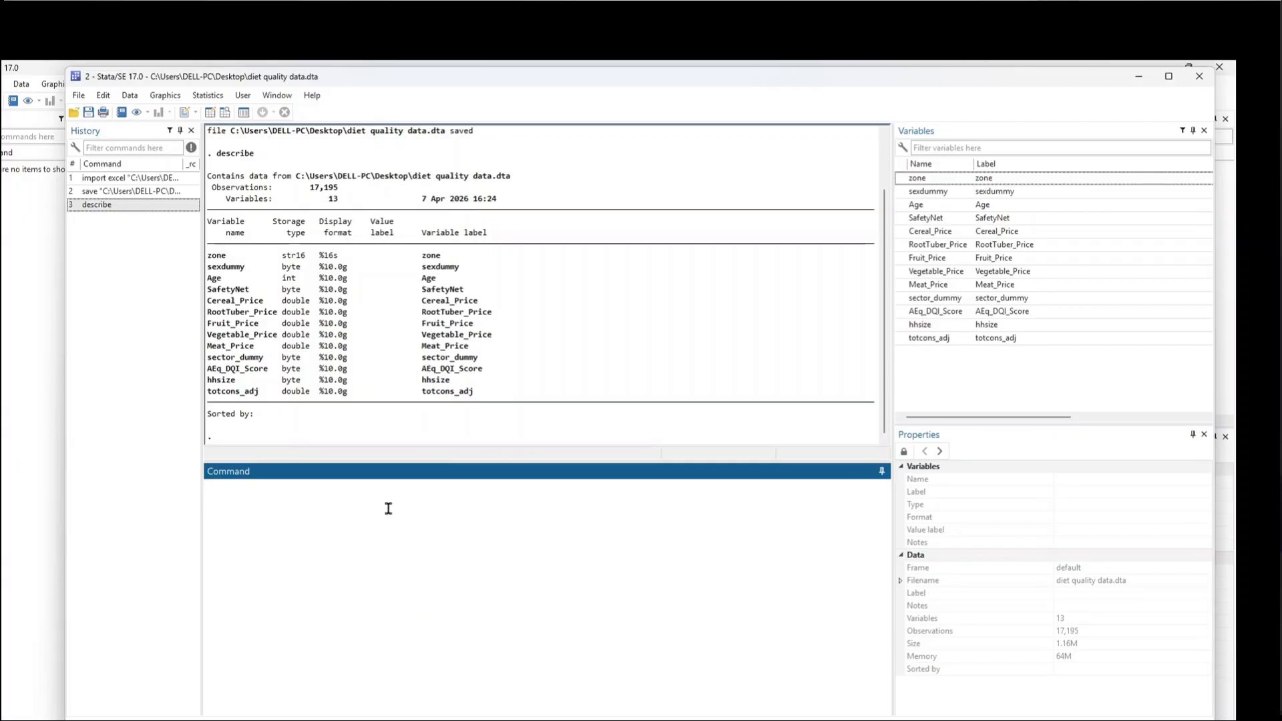
{"action": "type", "text": "summarize"}
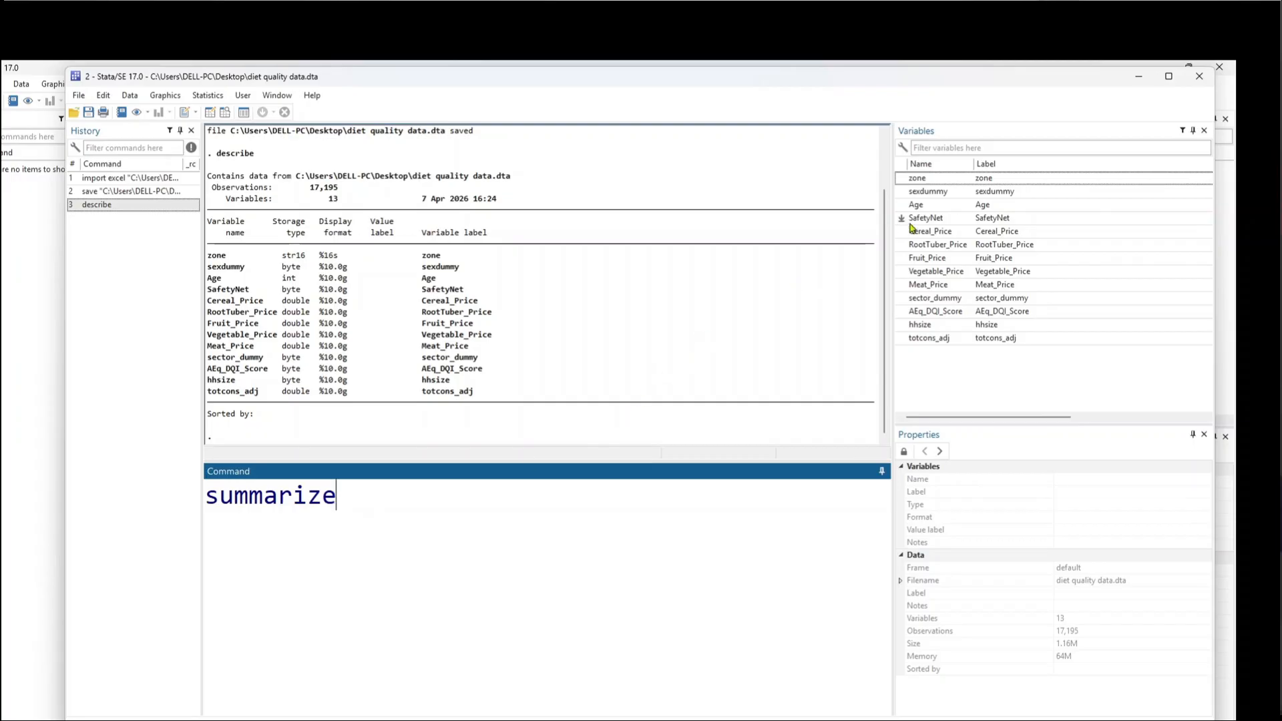
Step: Run summarize to get summary statistics for every variable
{"action": "key", "text": "Return"}
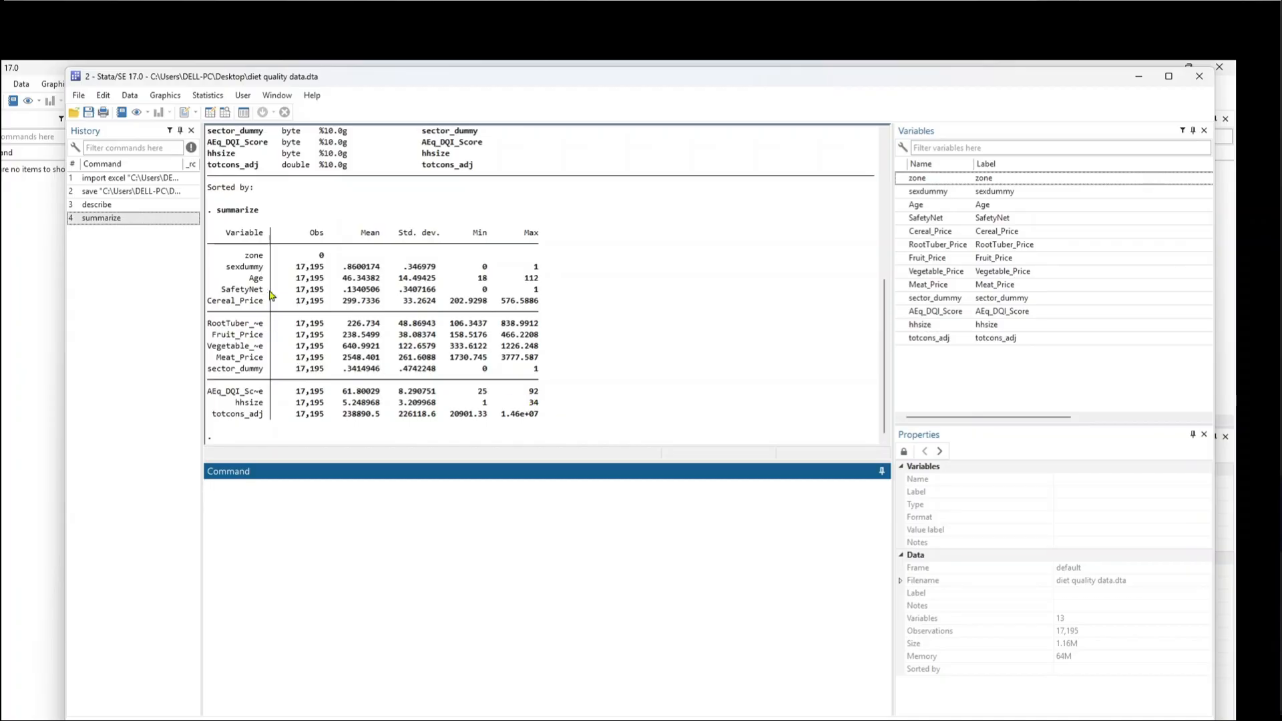
{"action": "type", "text": "a"}
{"action": "key", "text": "BackSpace"}
Step: Summarize Age alone, showing mean 46.34 and range 18 to 112
{"action": "type", "text": "sum age"}
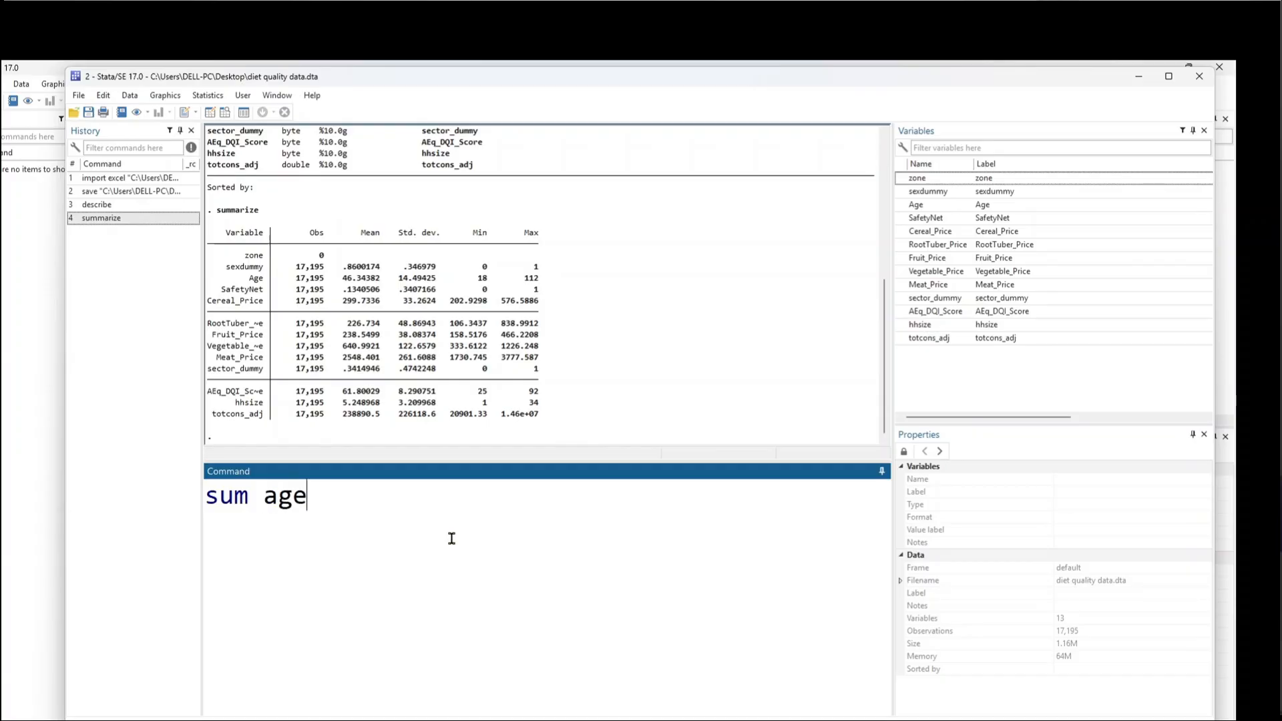
{"action": "key", "text": "BackSpace"}
{"action": "key", "text": "BackSpace"}
{"action": "key", "text": "BackSpace"}
{"action": "left_click", "coordinate": [916, 204]}
{"action": "key", "text": "Return"}
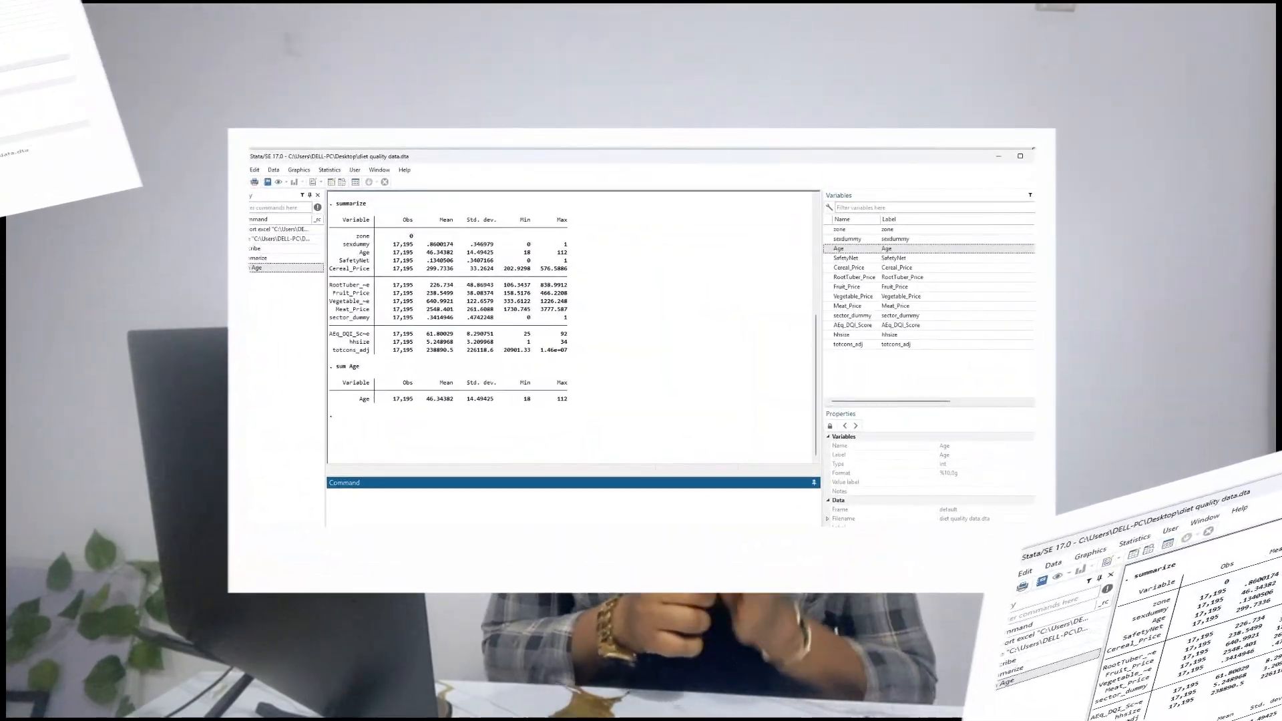
{"action": "type", "text": "regress"}
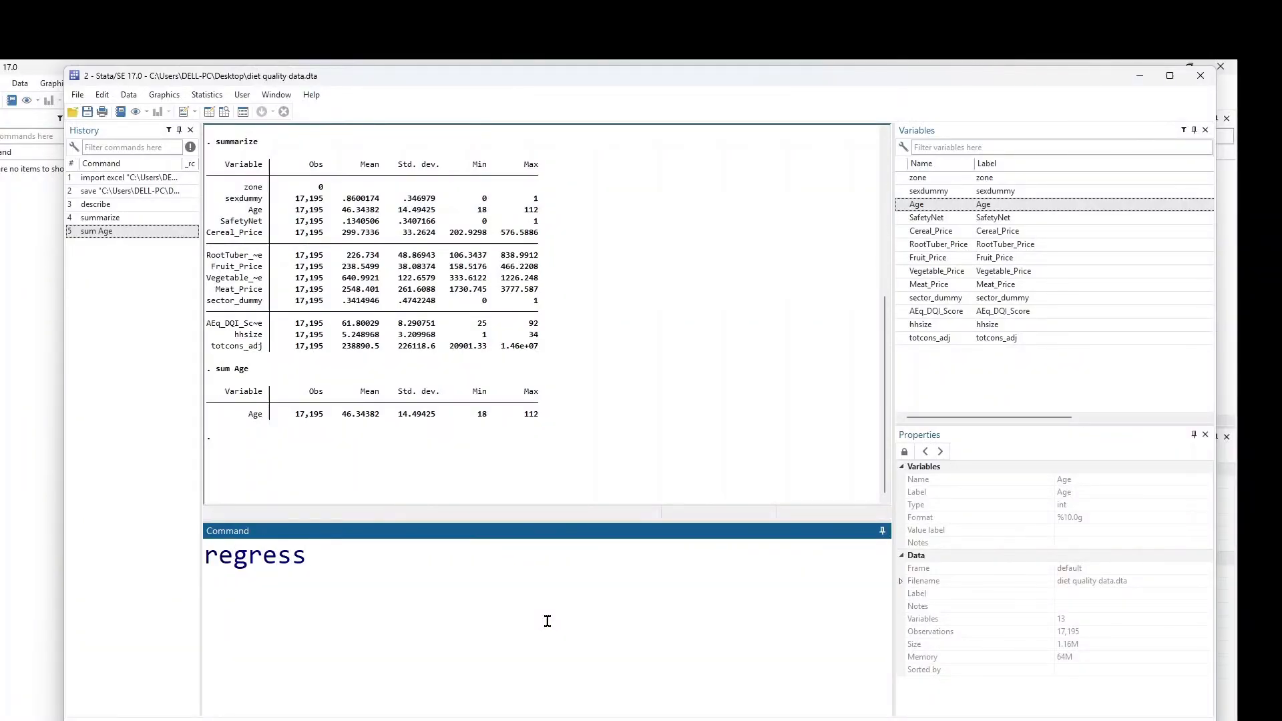
Step: Regress AEq_DQI_Score on totcons_adj (R-squared 0.0023) and highlight the Prob > F = 0.0000 line
{"action": "left_click", "coordinate": [902, 311]}
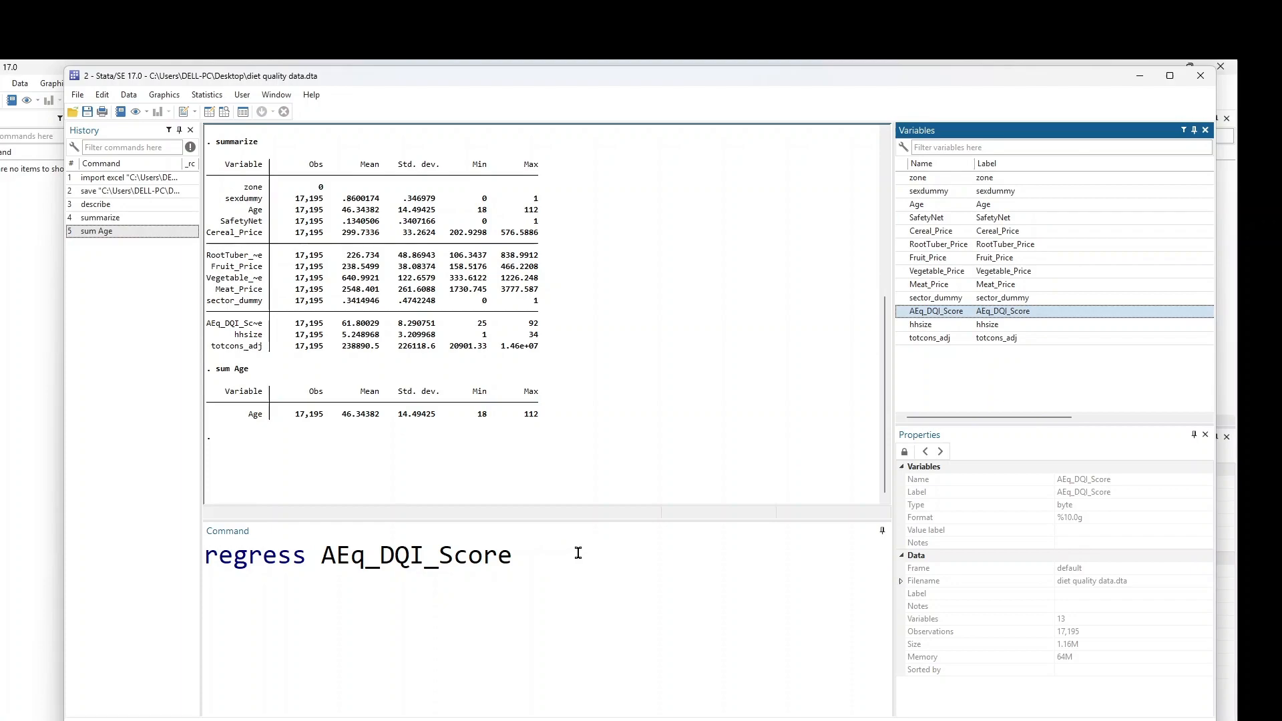
{"action": "left_click", "coordinate": [902, 340]}
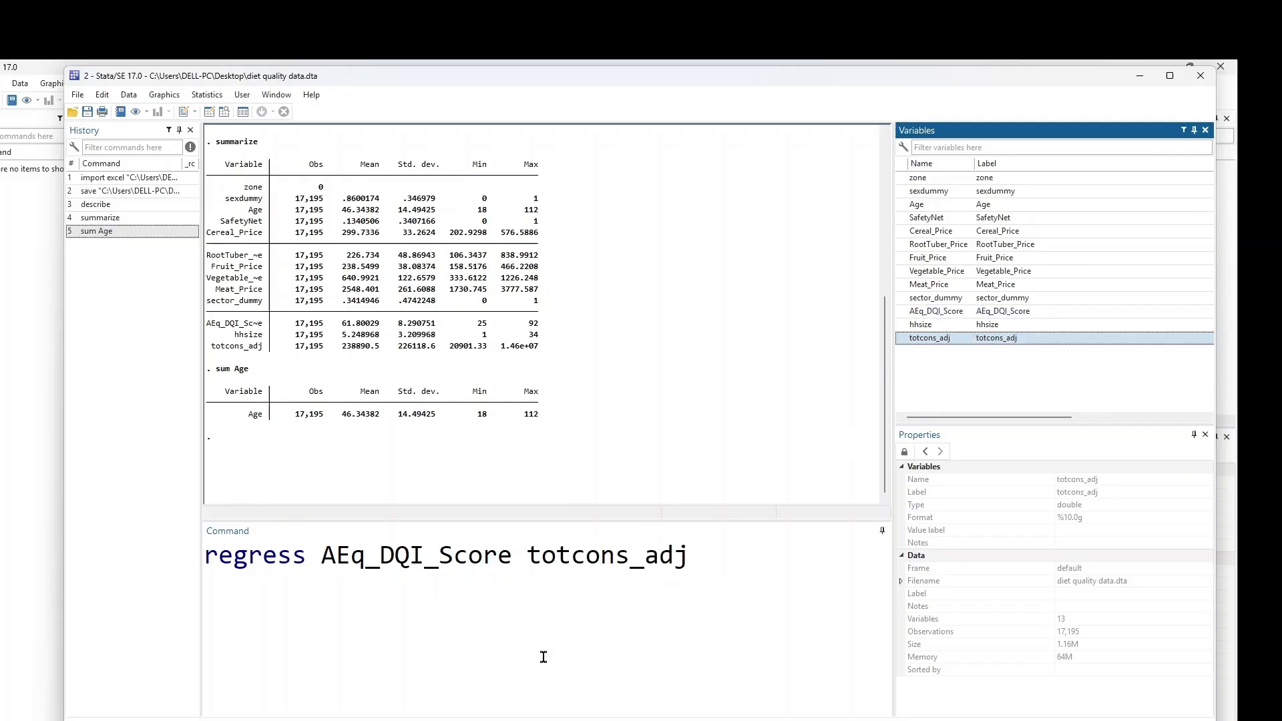
{"action": "key", "text": "Return"}
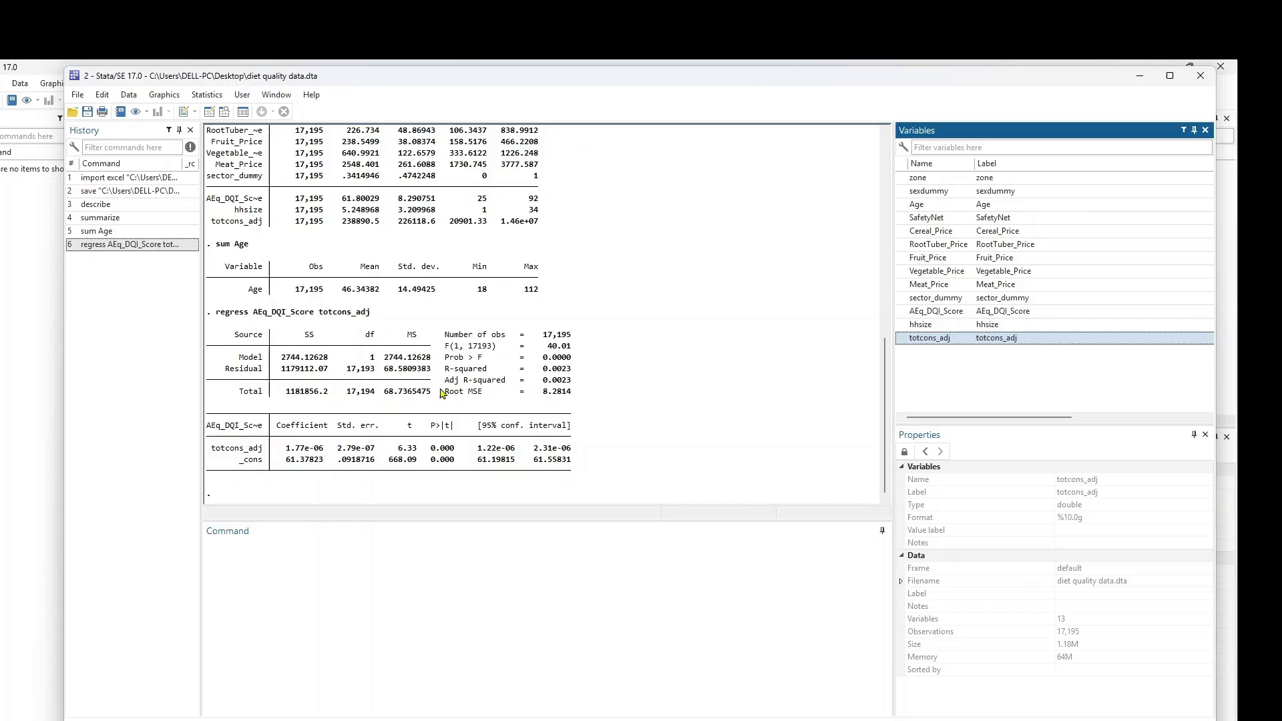
{"action": "left_click_drag", "start_coordinate": [446, 358], "coordinate": [575, 359]}
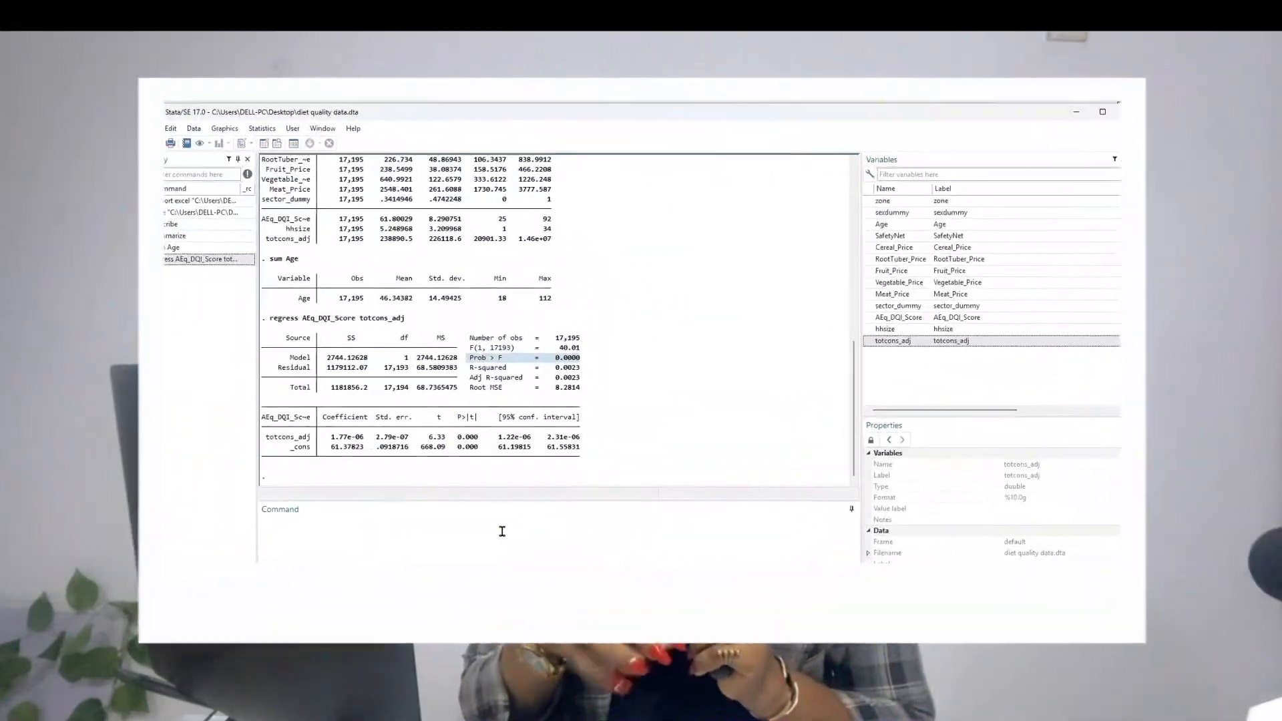
Step: Build a regress command of AEq_DQI_Score on household, price, SafetyNet, Age and sex variables
{"action": "type", "text": "regress"}
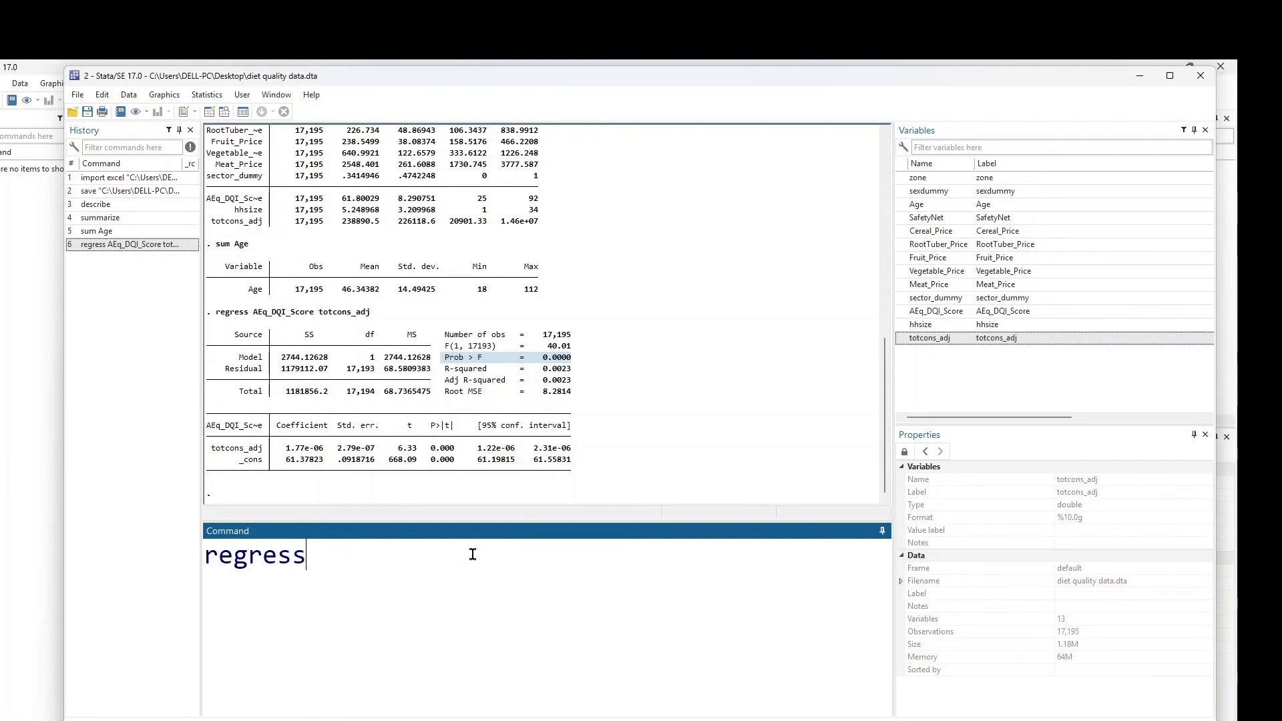
{"action": "left_click", "coordinate": [901, 311]}
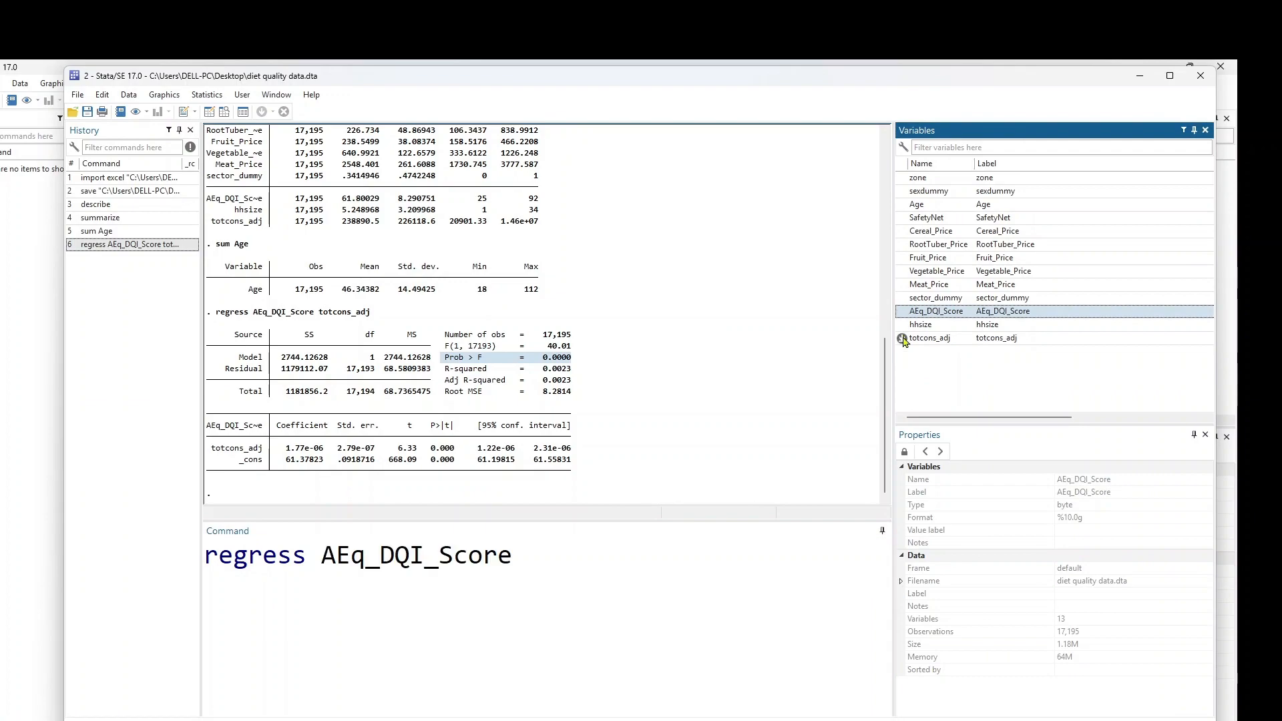
{"action": "left_click", "coordinate": [902, 338]}
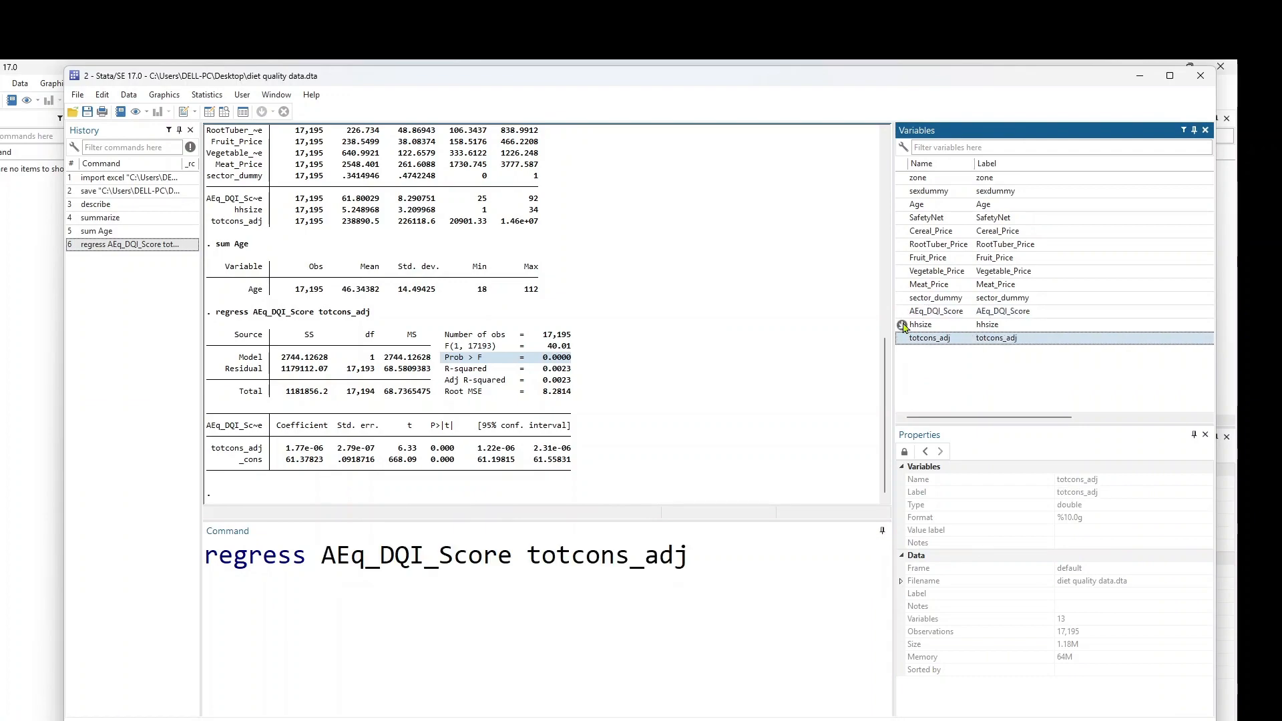
{"action": "left_click", "coordinate": [902, 325]}
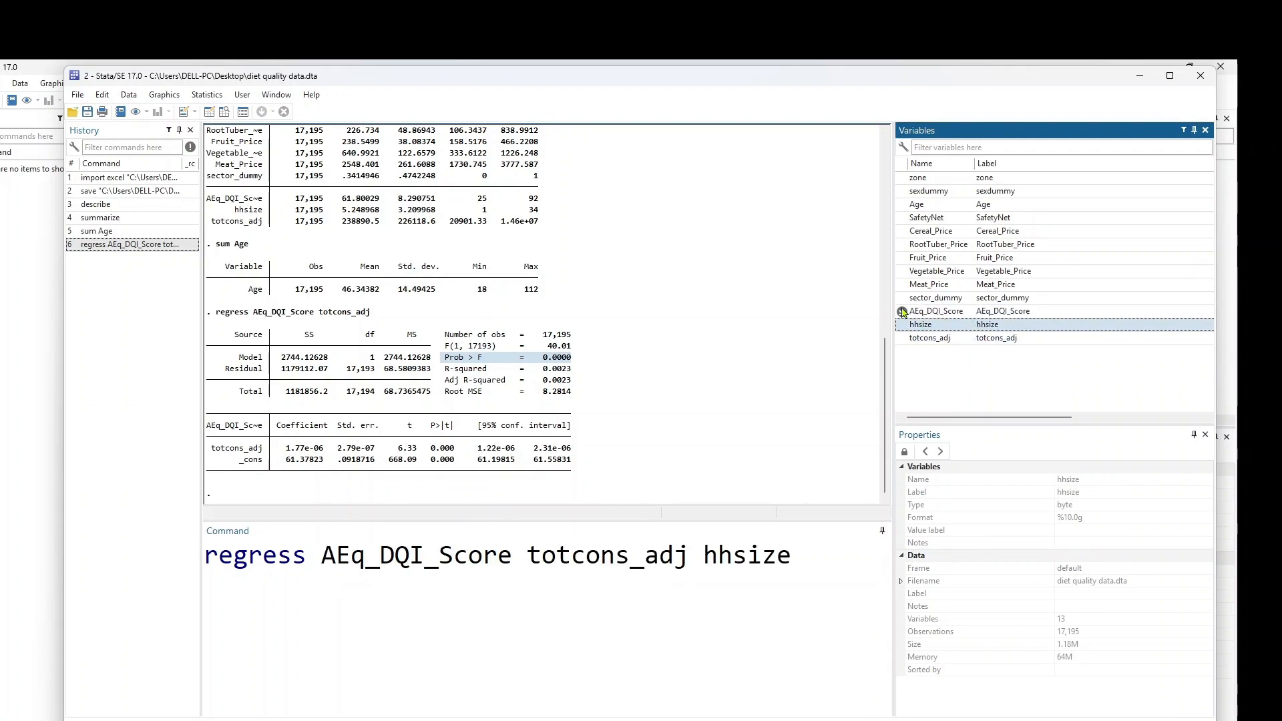
{"action": "left_click", "coordinate": [901, 298]}
{"action": "left_click", "coordinate": [901, 285]}
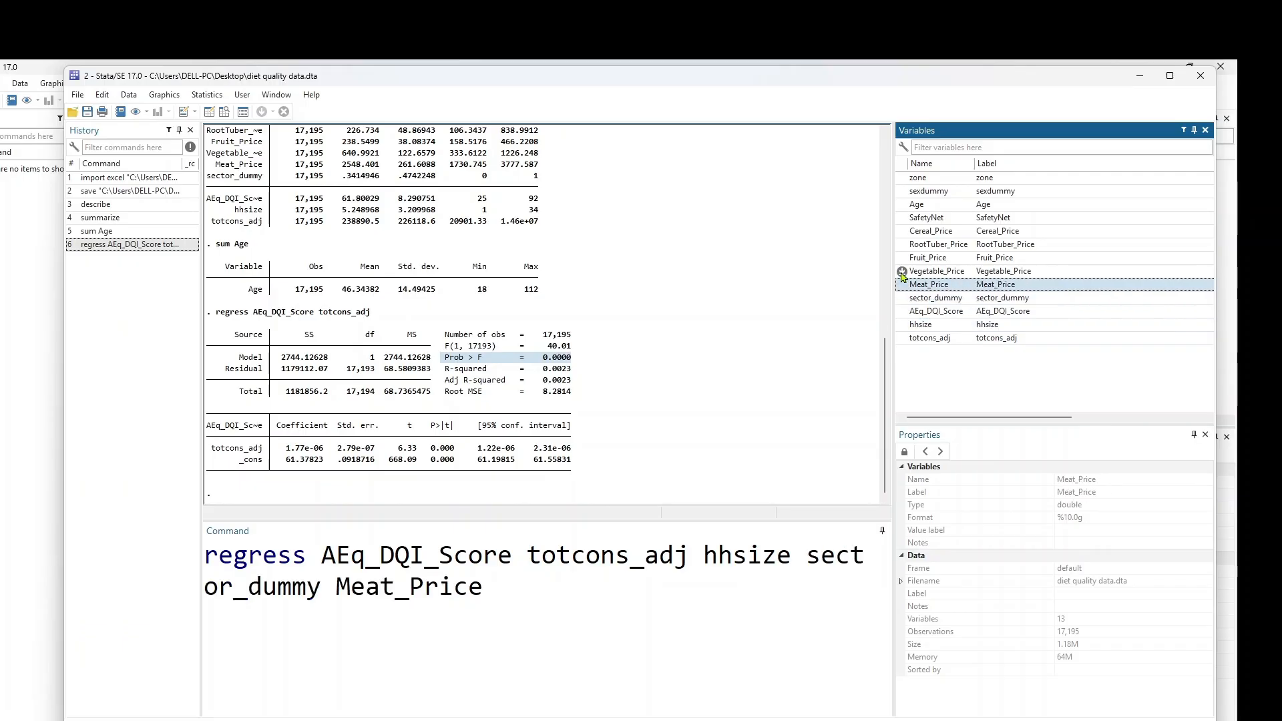
{"action": "left_click", "coordinate": [901, 272]}
{"action": "left_click", "coordinate": [901, 258]}
{"action": "left_click", "coordinate": [901, 245]}
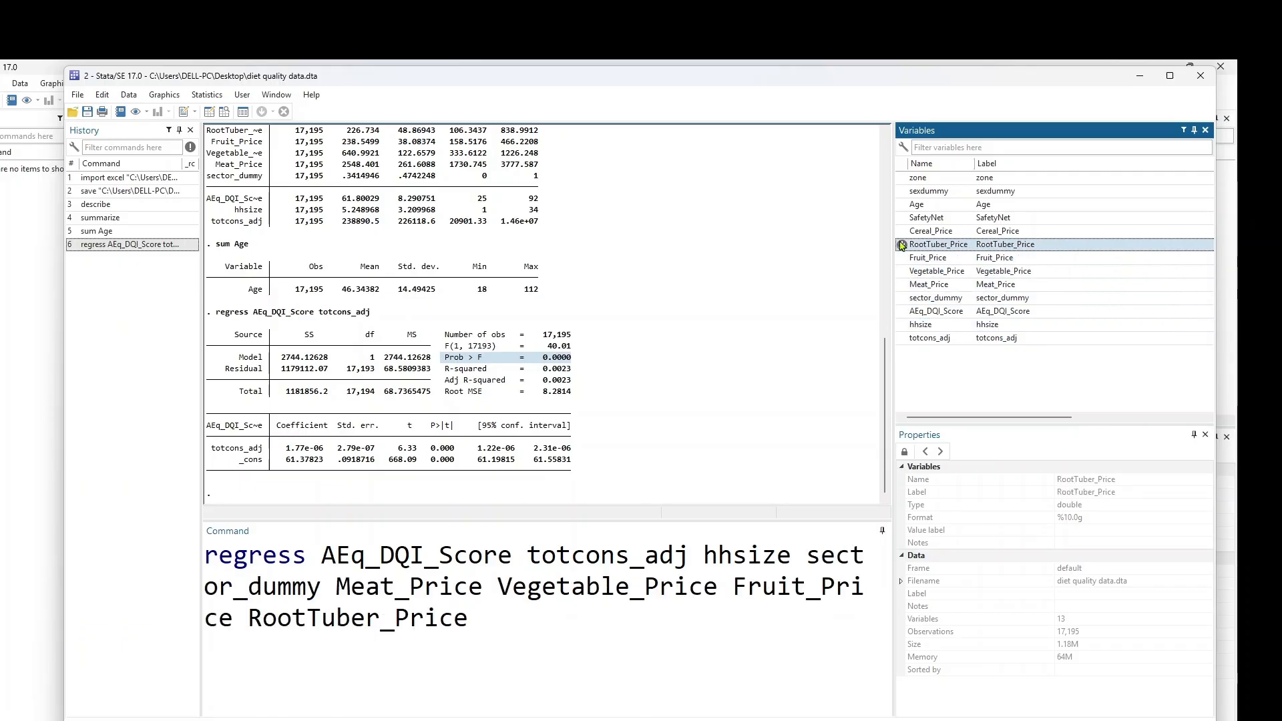
{"action": "left_click", "coordinate": [902, 232]}
{"action": "left_click", "coordinate": [901, 219]}
{"action": "left_click", "coordinate": [901, 205]}
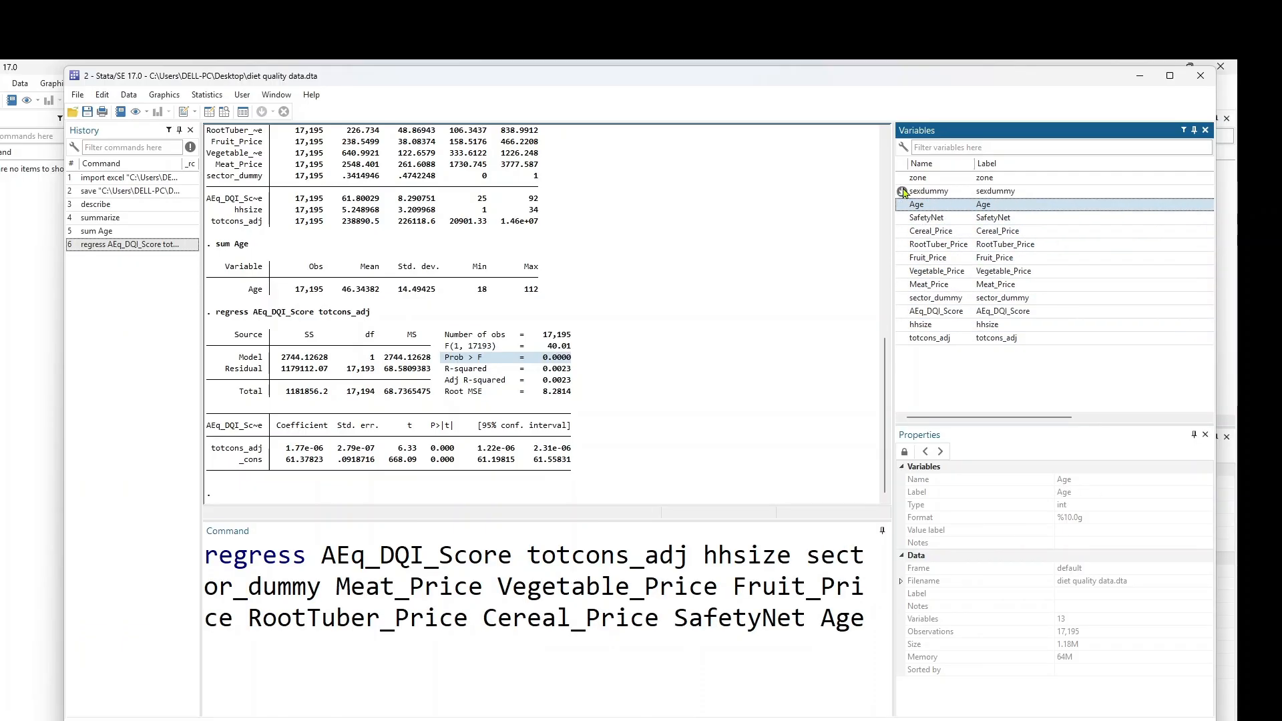
{"action": "left_click", "coordinate": [901, 192]}
Step: Drop totcons_adj from the command and run the ten-predictor regression (R-squared 0.0166)
{"action": "left_click", "coordinate": [642, 554]}
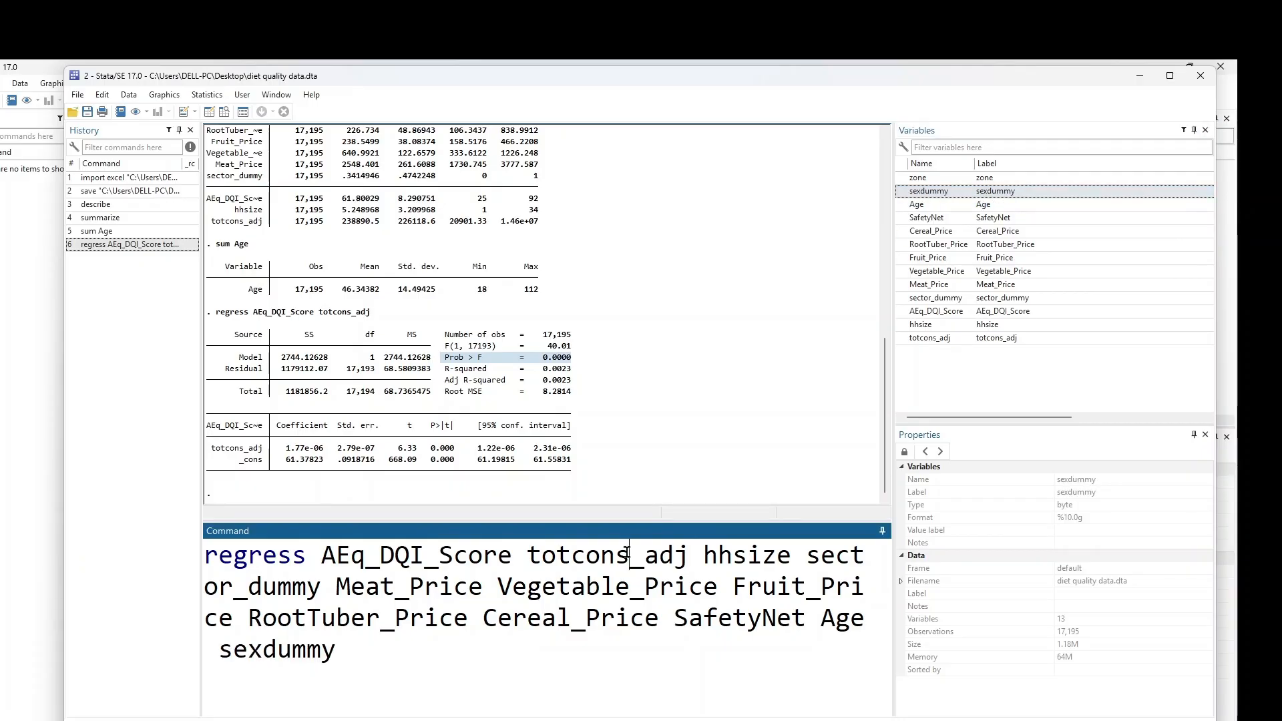
{"action": "double_click", "coordinate": [642, 554]}
{"action": "key", "text": "BackSpace"}
{"action": "key", "text": "BackSpace"}
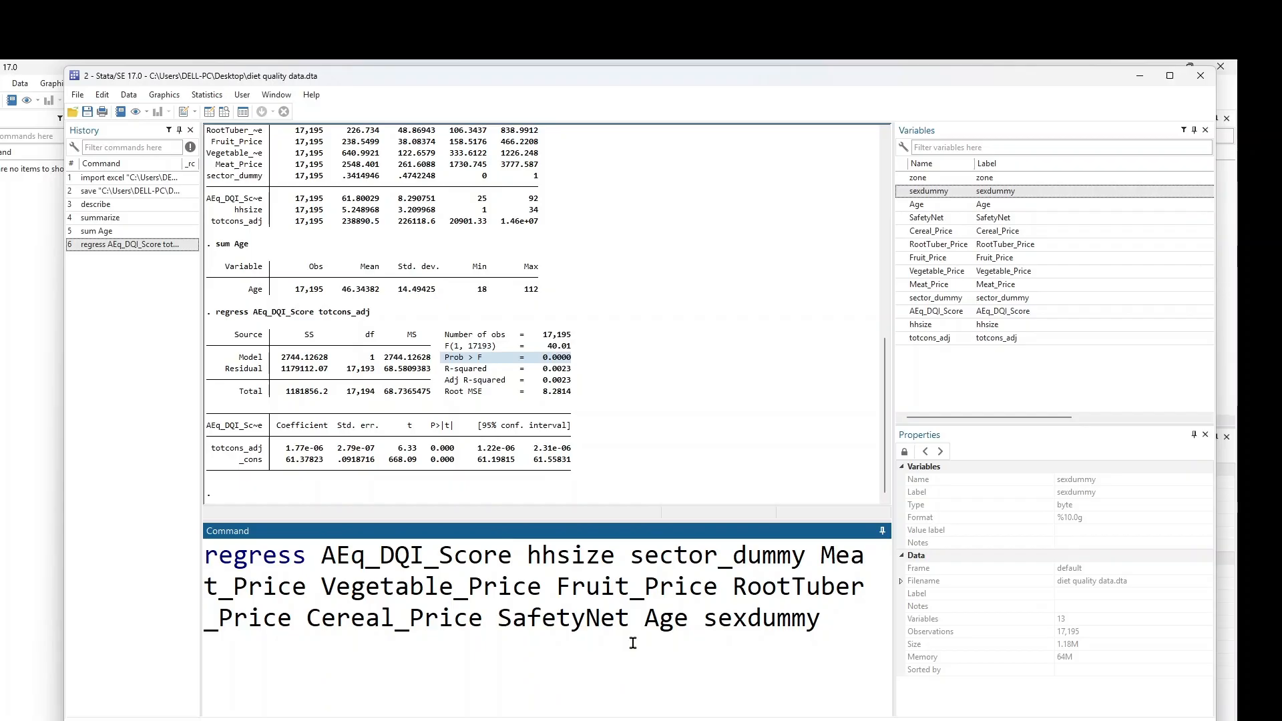
{"action": "key", "text": "Return"}
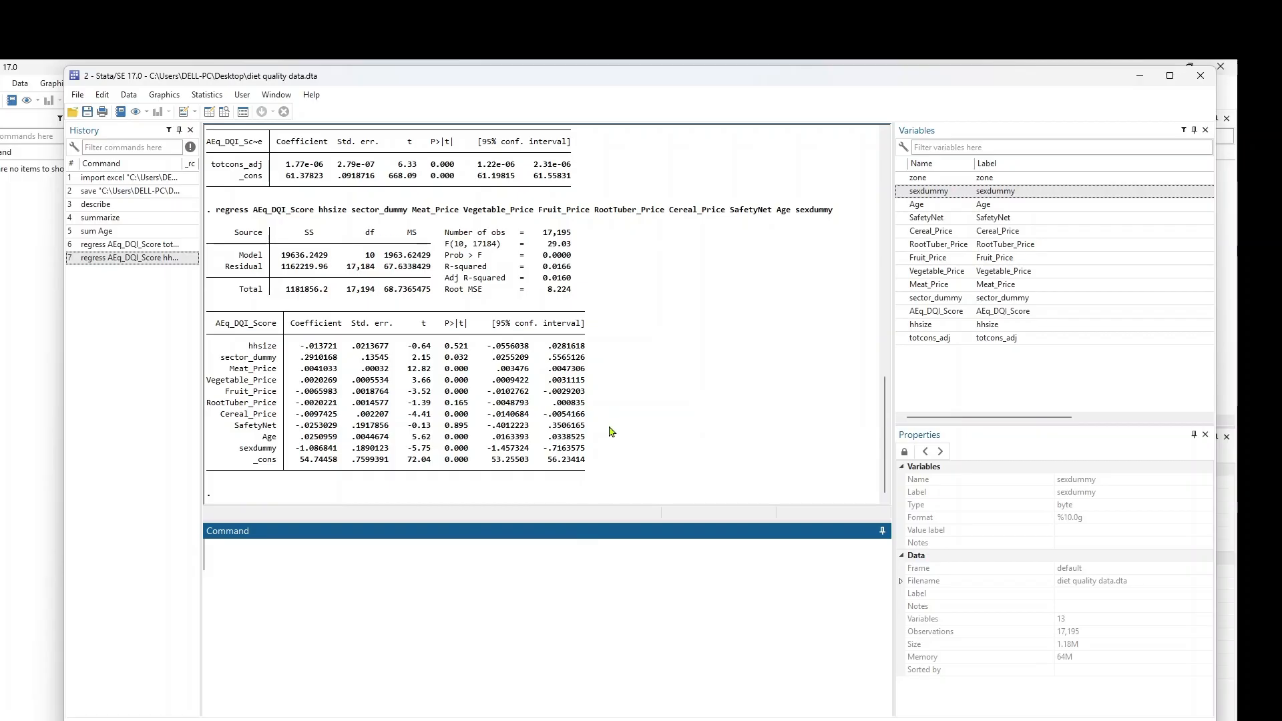
{"action": "scroll", "coordinate": [618, 444], "scroll_direction": "up", "scroll_amount": 1}
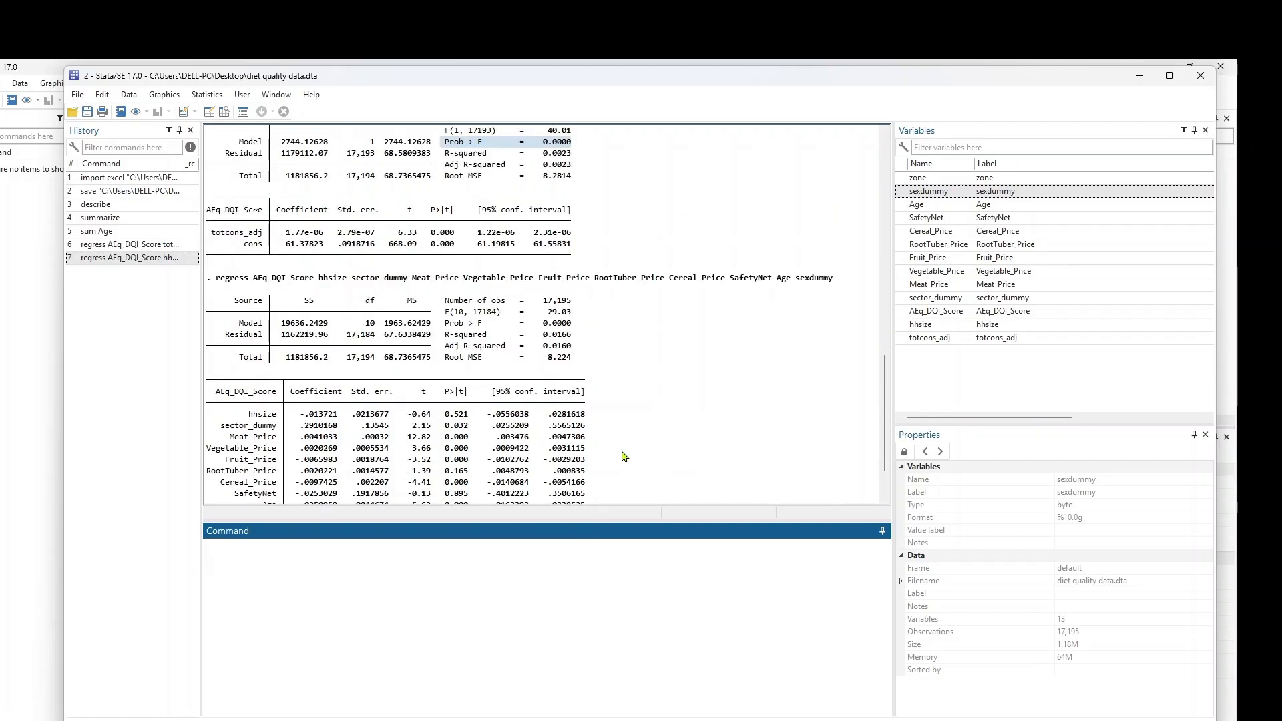
{"action": "scroll", "coordinate": [623, 450], "scroll_direction": "down", "scroll_amount": 1}
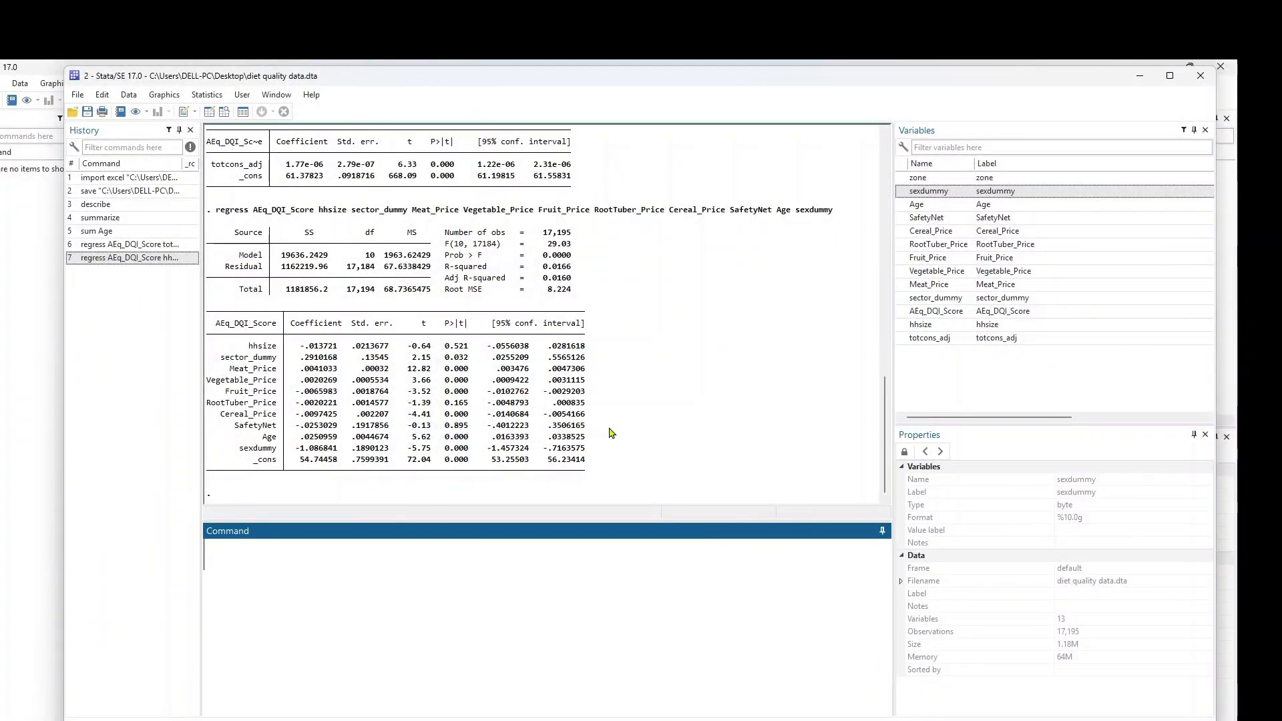
{"action": "scroll", "coordinate": [621, 456], "scroll_direction": "up", "scroll_amount": 2}
{"action": "scroll", "coordinate": [621, 456], "scroll_direction": "down", "scroll_amount": 2}
{"action": "left_click_drag", "start_coordinate": [441, 245], "coordinate": [578, 246]}
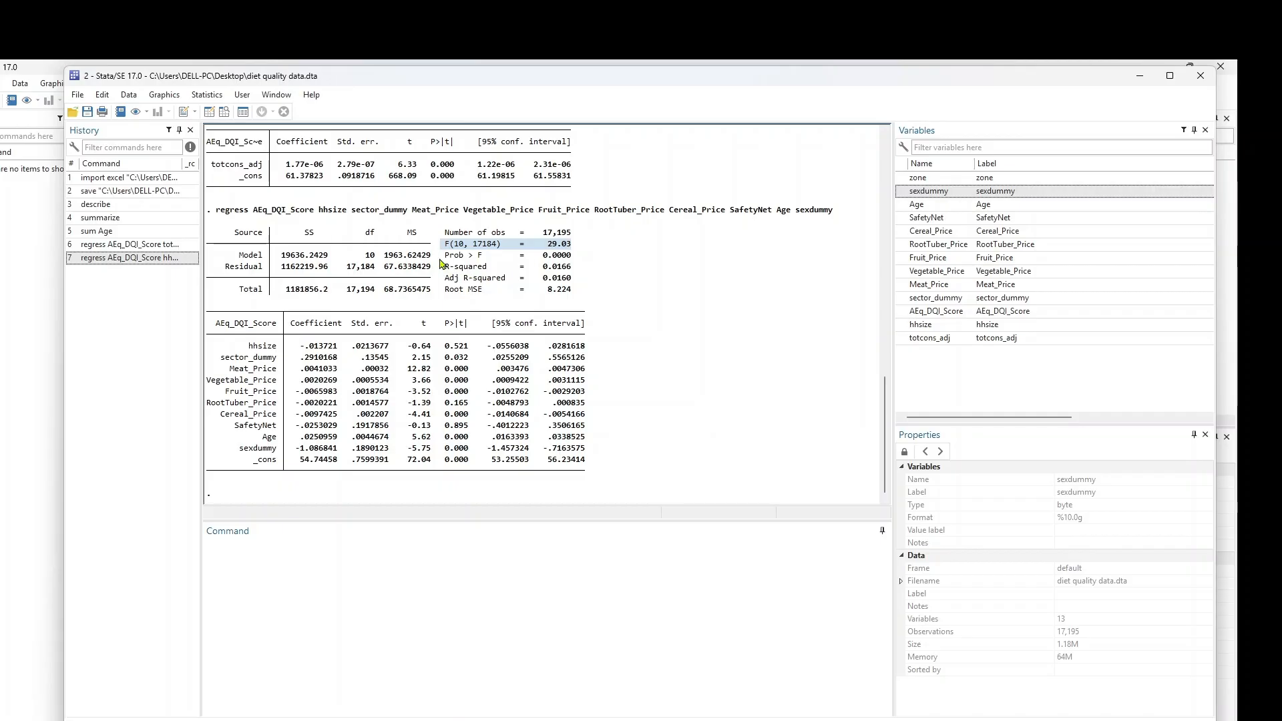
{"action": "left_click_drag", "start_coordinate": [442, 259], "coordinate": [580, 260]}
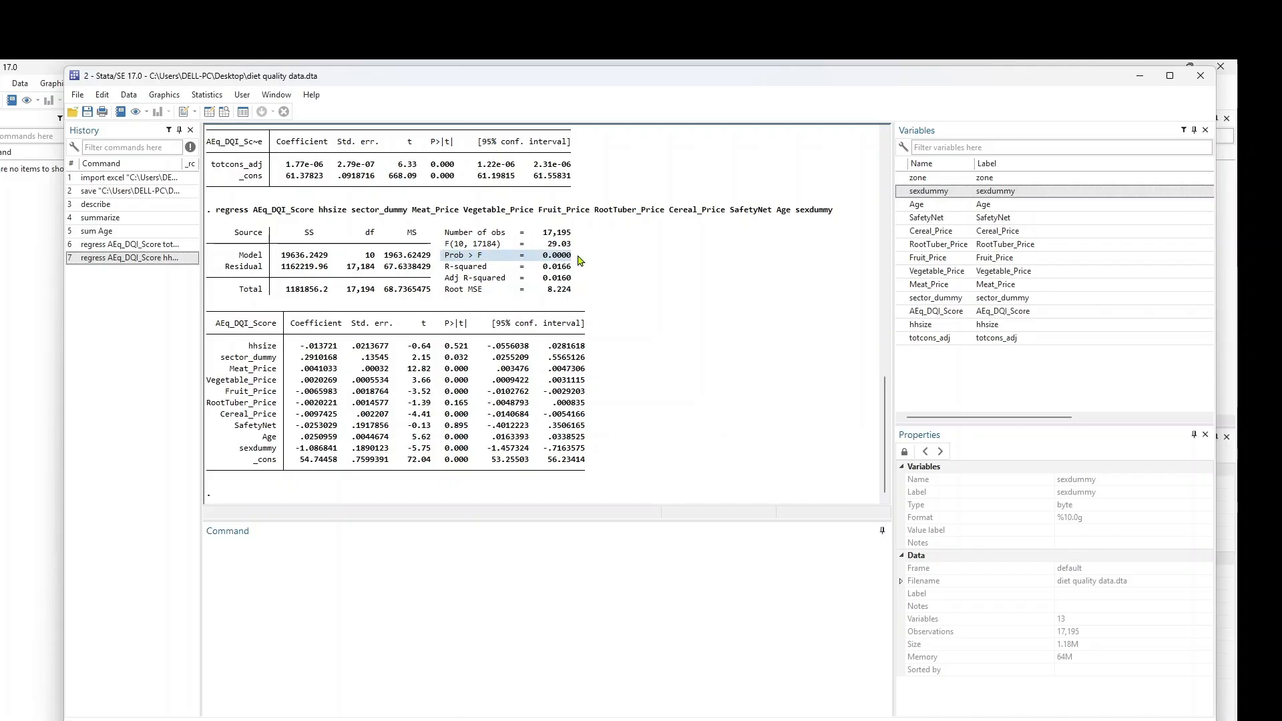